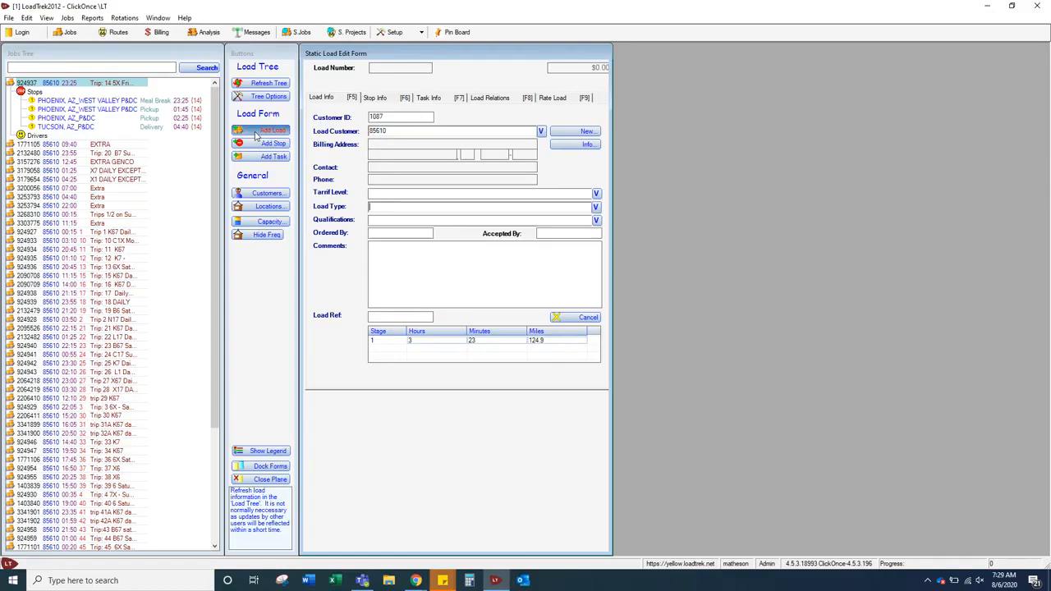
Set the load type to Regular Run, with JJS as the orderer and BP as the accepter.
{"action": "left_click", "coordinate": [596, 207]}
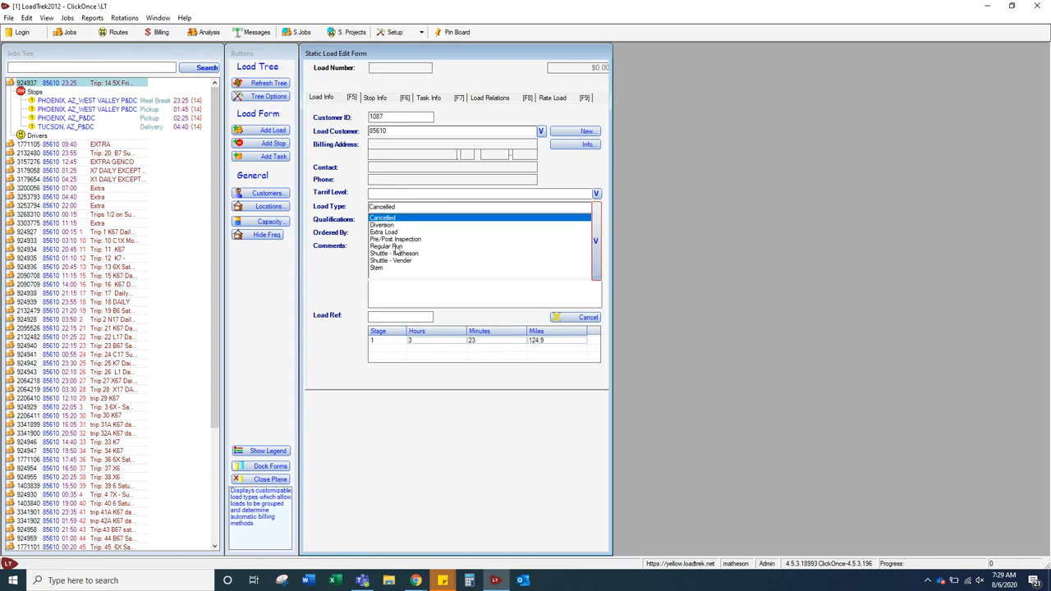
{"action": "left_click", "coordinate": [396, 248]}
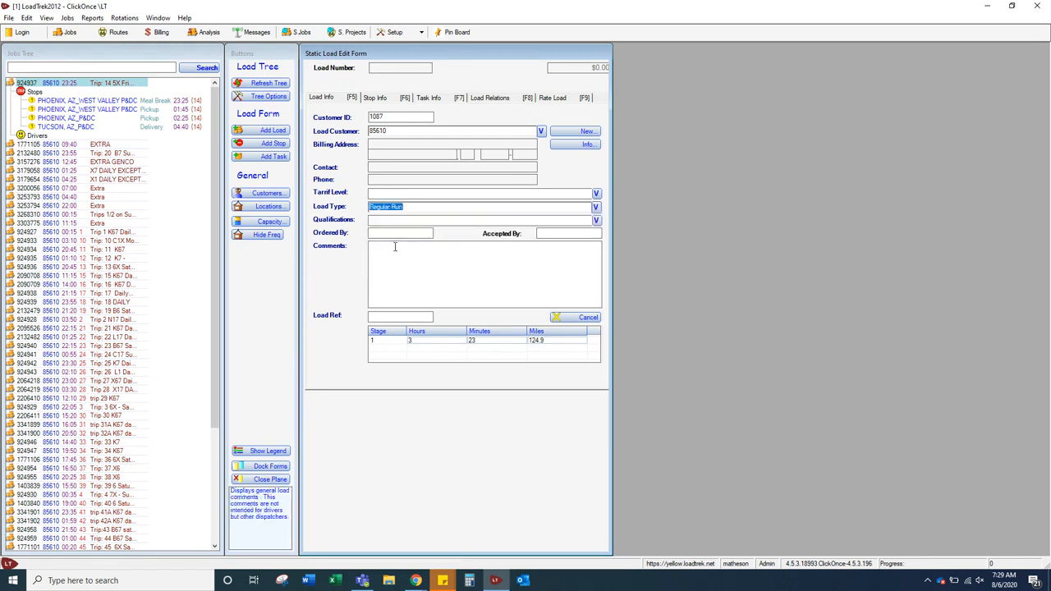
{"action": "key", "text": "Tab"}
{"action": "key", "text": "Tab"}
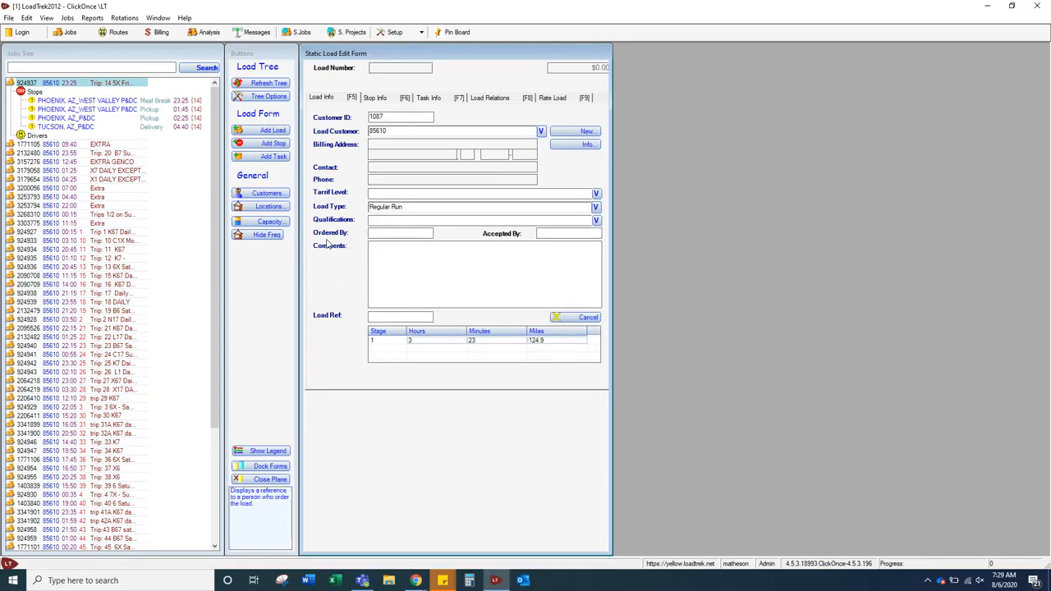
{"action": "type", "text": "JJ"}
{"action": "key", "text": "Tab"}
{"action": "type", "text": "BP"}
Enter the load comment "Trip 1234 K7 Daily except Sundays and holidays" and set the load reference to 1234.
{"action": "type", "text": "Trip 1234"}
{"action": "type", "text": " K"}
{"action": "type", "text": "7 Daily"}
{"action": "type", "text": " ex"}
{"action": "type", "text": "cept sun"}
{"action": "key", "text": "BackSpace"}
{"action": "key", "text": "BackSpace"}
{"action": "key", "text": "BackSpace"}
{"action": "type", "text": "Sundayas"}
{"action": "key", "text": "BackSpace"}
{"action": "key", "text": "BackSpace"}
{"action": "type", "text": "s and hil"}
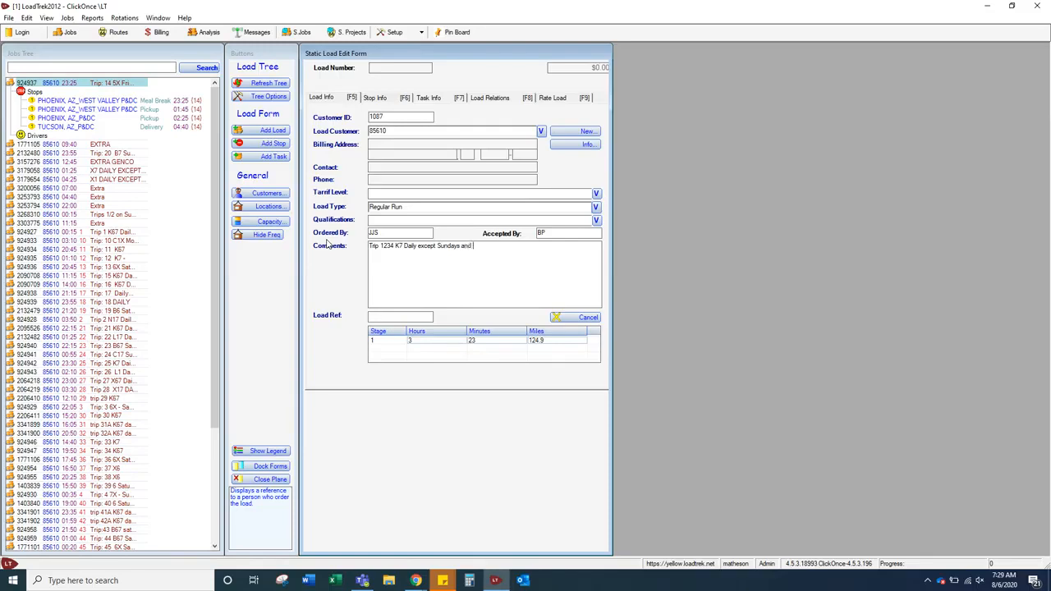
{"action": "key", "text": "BackSpace"}
{"action": "key", "text": "BackSpace"}
{"action": "type", "text": "olidays"}
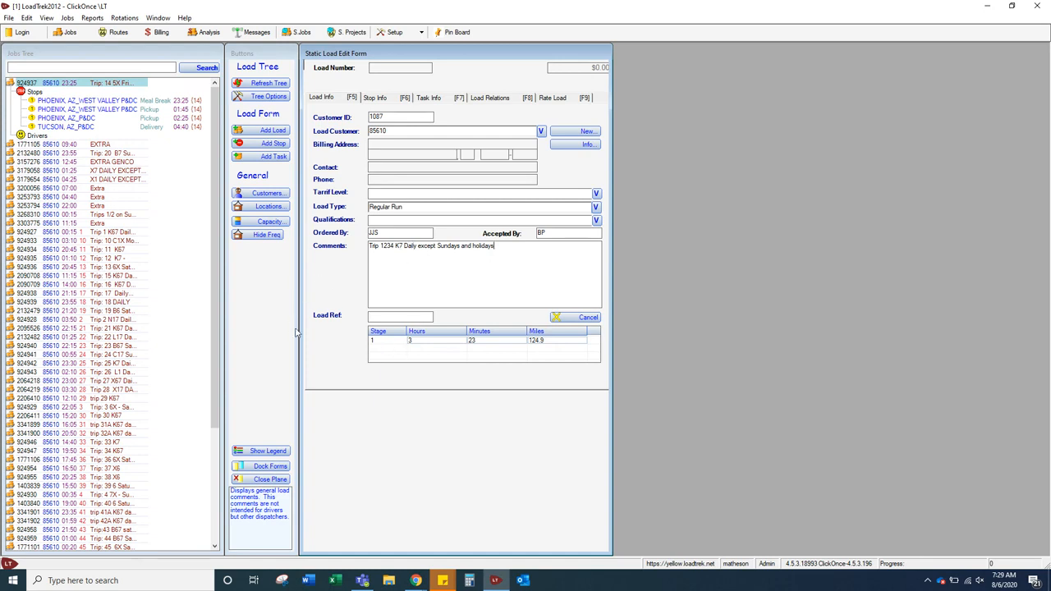
{"action": "left_click", "coordinate": [379, 316]}
{"action": "type", "text": "1234"}
Set the load's first stop location to PHOENIX, AZ_P&DC with the stop type Pickup.
{"action": "key", "text": "F6"}
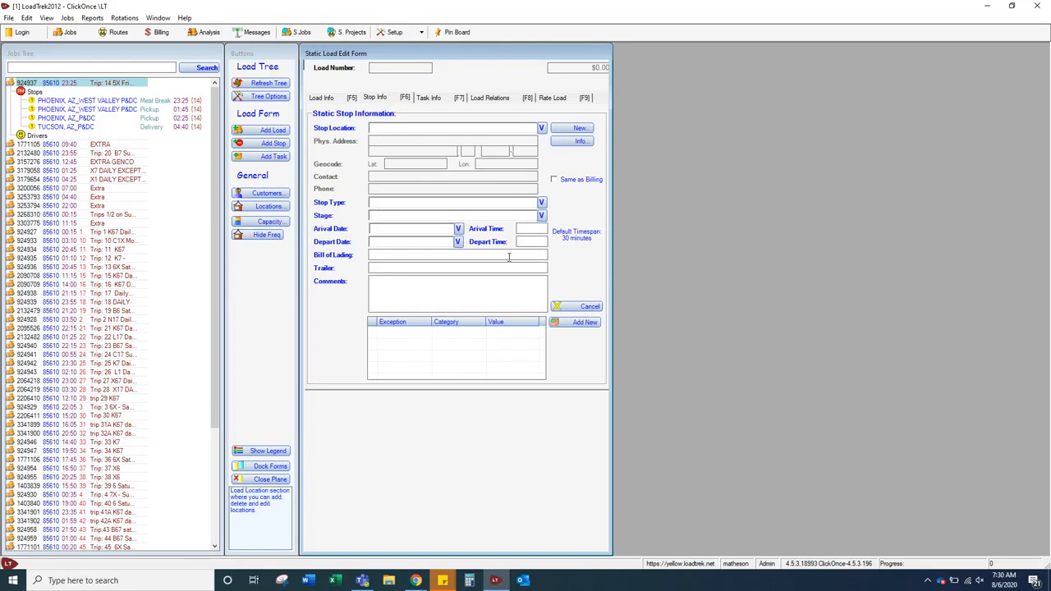
{"action": "type", "text": "PHOEN"}
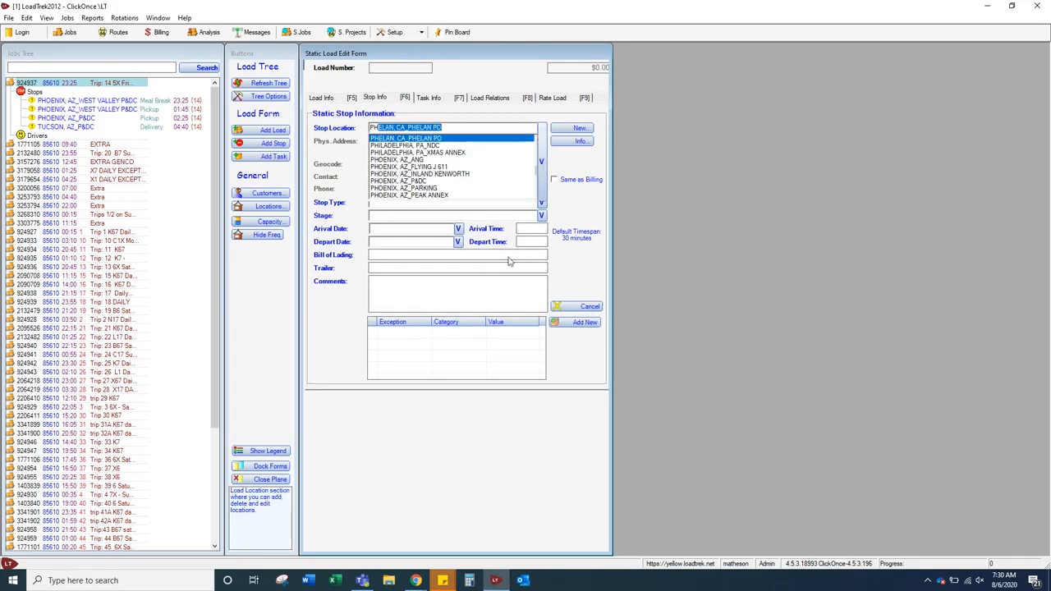
{"action": "type", "text": "IX"}
{"action": "key", "text": "BackSpace"}
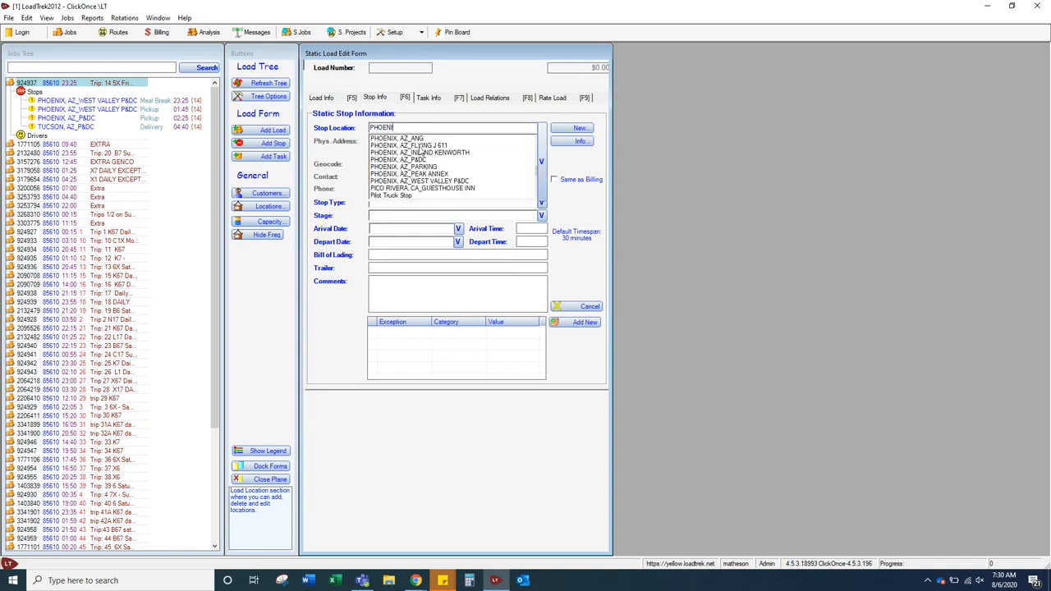
{"action": "left_click", "coordinate": [421, 161]}
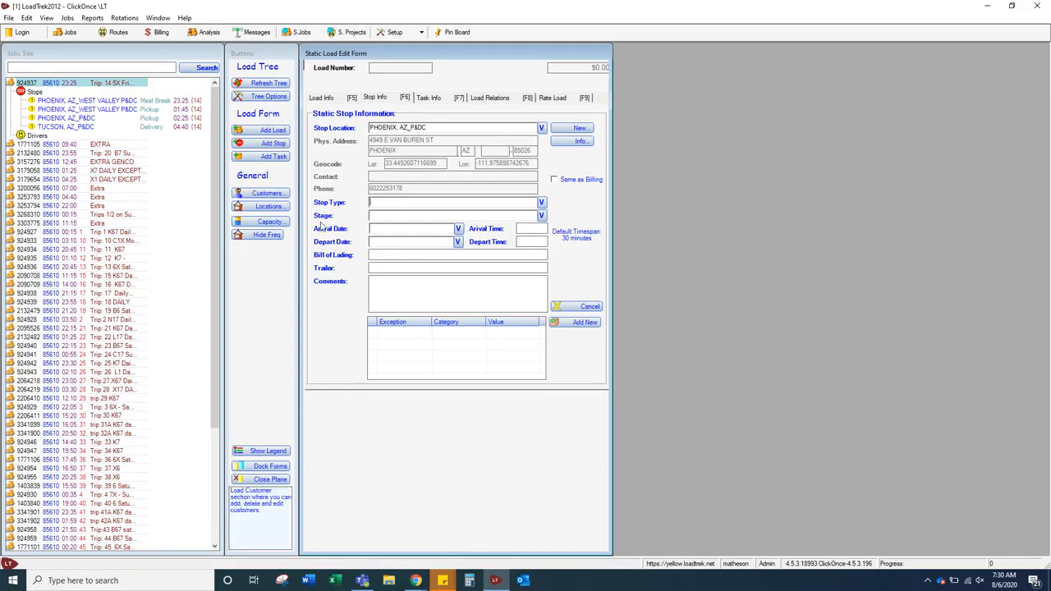
{"action": "key", "text": "Tab"}
{"action": "type", "text": "P"}
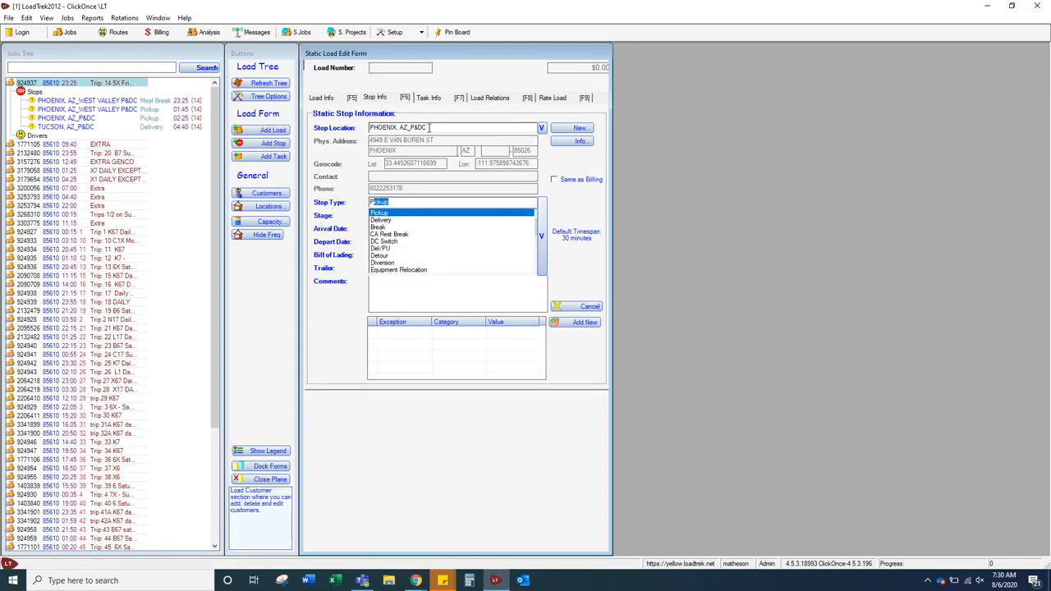
{"action": "key", "text": "Tab"}
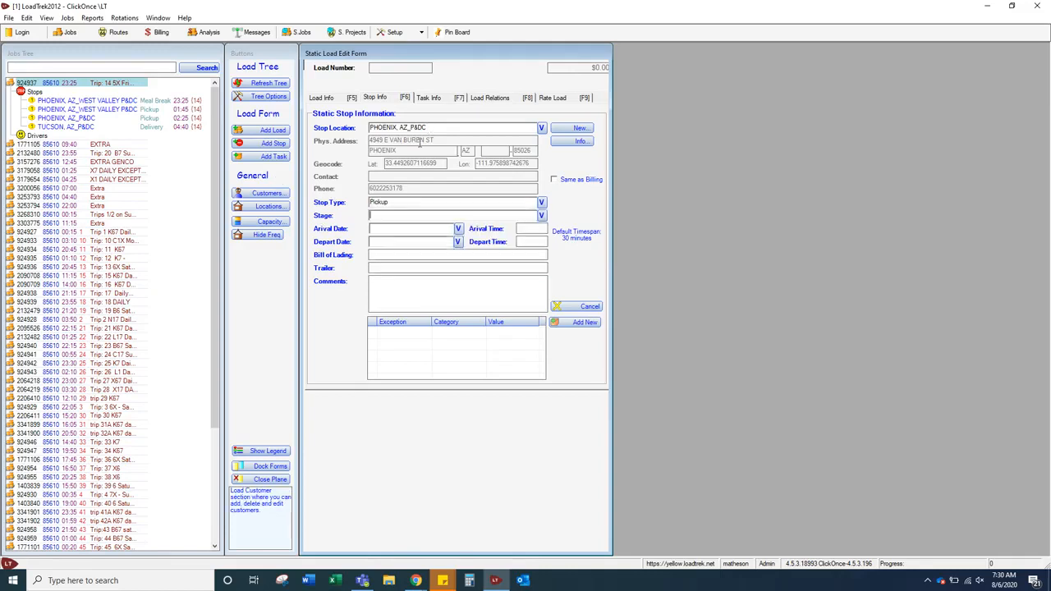
{"action": "left_click", "coordinate": [542, 202]}
{"action": "scroll", "coordinate": [430, 236], "scroll_direction": "down", "scroll_amount": 6}
{"action": "scroll", "coordinate": [420, 239], "scroll_direction": "up", "scroll_amount": 6}
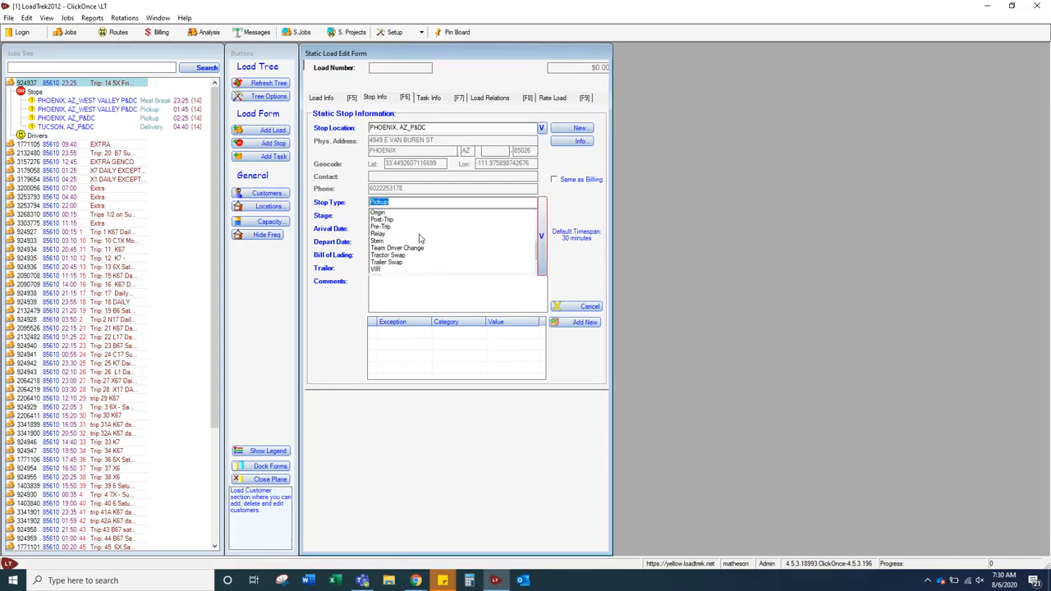
{"action": "key", "text": "Tab"}
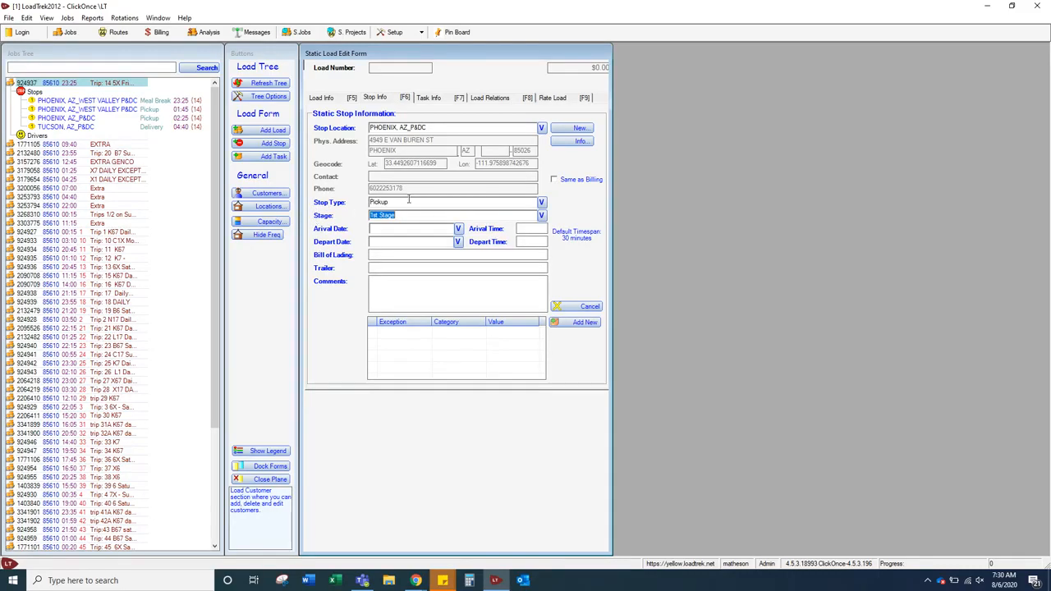
Assign the Phoenix pickup to 1st Stage, arriving Base Day at 23:00 and departing Base Day at 23:15.
{"action": "left_click", "coordinate": [465, 216]}
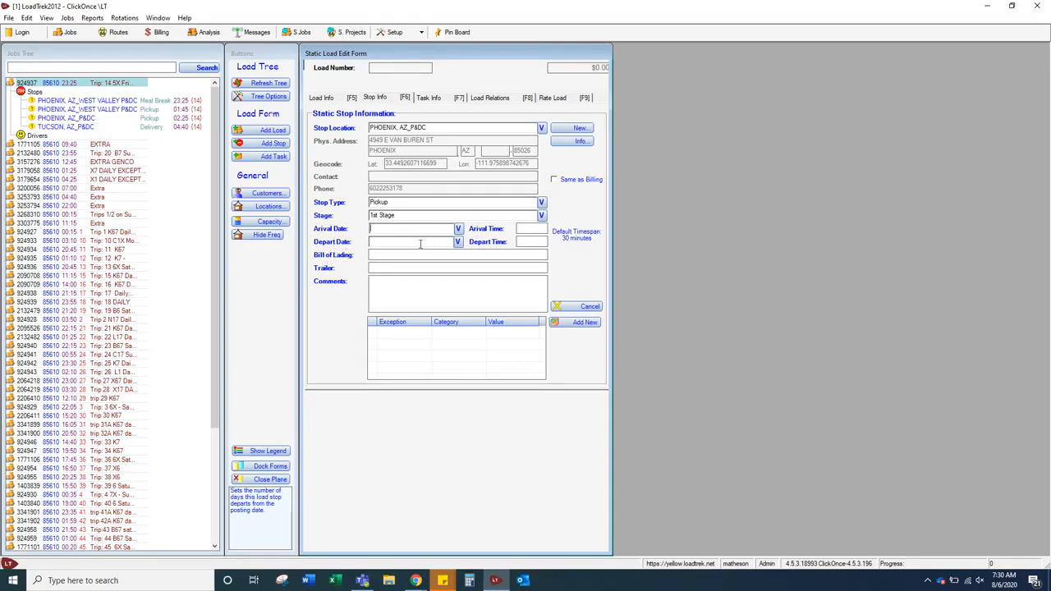
{"action": "left_click", "coordinate": [461, 232]}
{"action": "left_click", "coordinate": [406, 244]}
{"action": "key", "text": "Tab"}
{"action": "type", "text": "23:00"}
{"action": "key", "text": "Tab"}
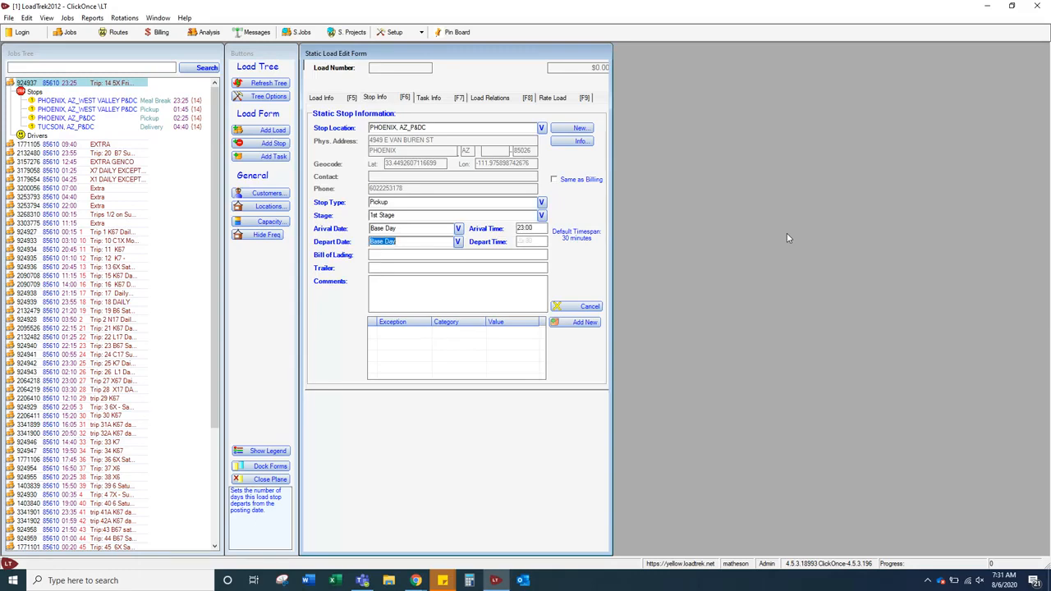
{"action": "key", "text": "Tab"}
{"action": "type", "text": "2315"}
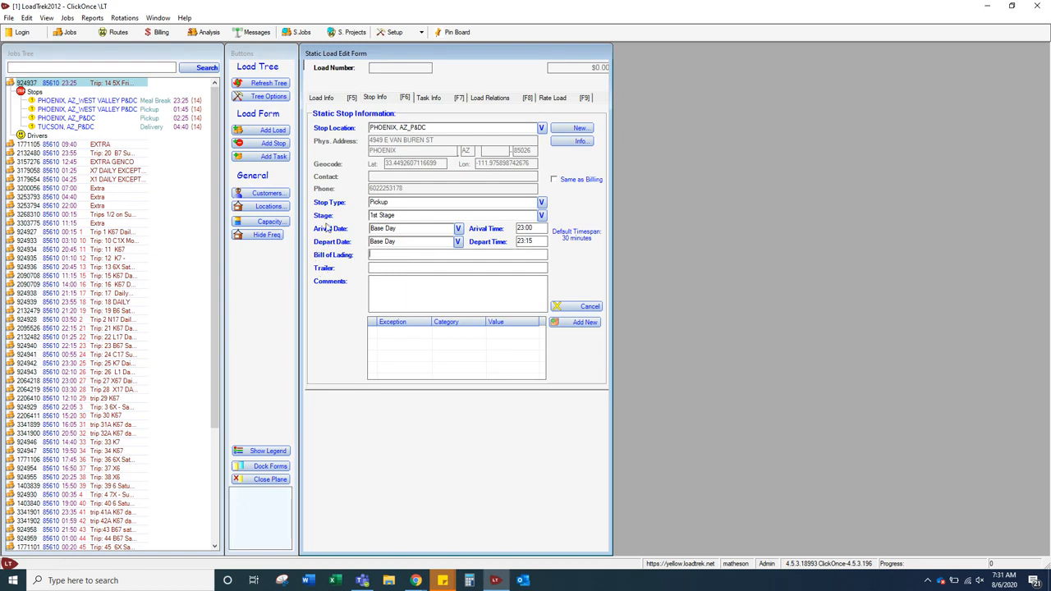
Enter "Trip 1234" as the Phoenix stop's bill of lading and "Door 2" as its comment.
{"action": "left_click", "coordinate": [438, 254]}
{"action": "type", "text": "Trip 1234"}
{"action": "key", "text": "Tab"}
{"action": "key", "text": "Tab"}
{"action": "type", "text": "Door 2"}
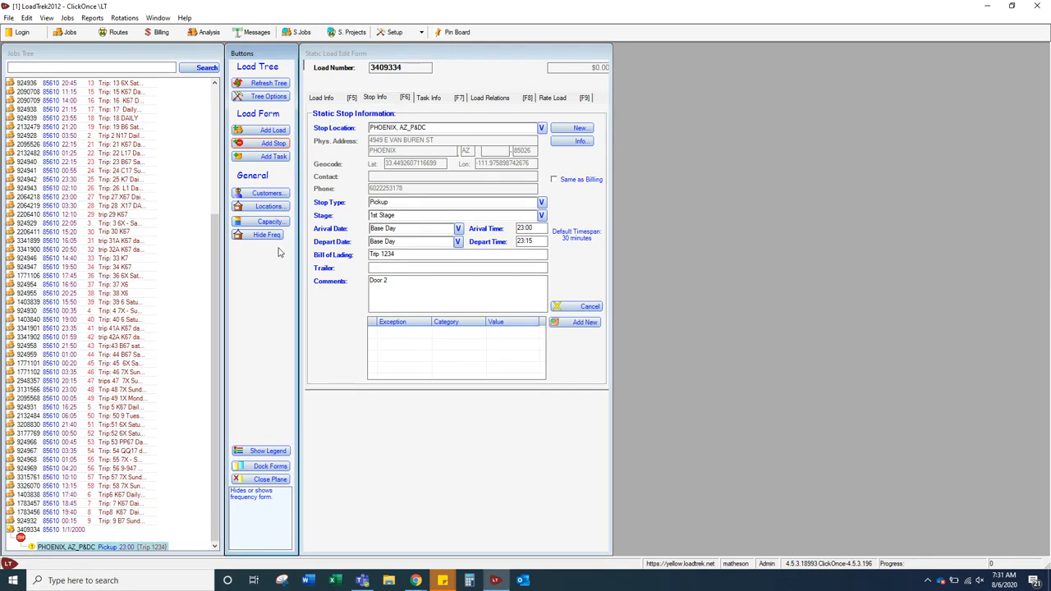
Add a second stop to the load at TUCSON, AZ_P&DC with the stop type Delivery.
{"action": "left_click", "coordinate": [277, 144]}
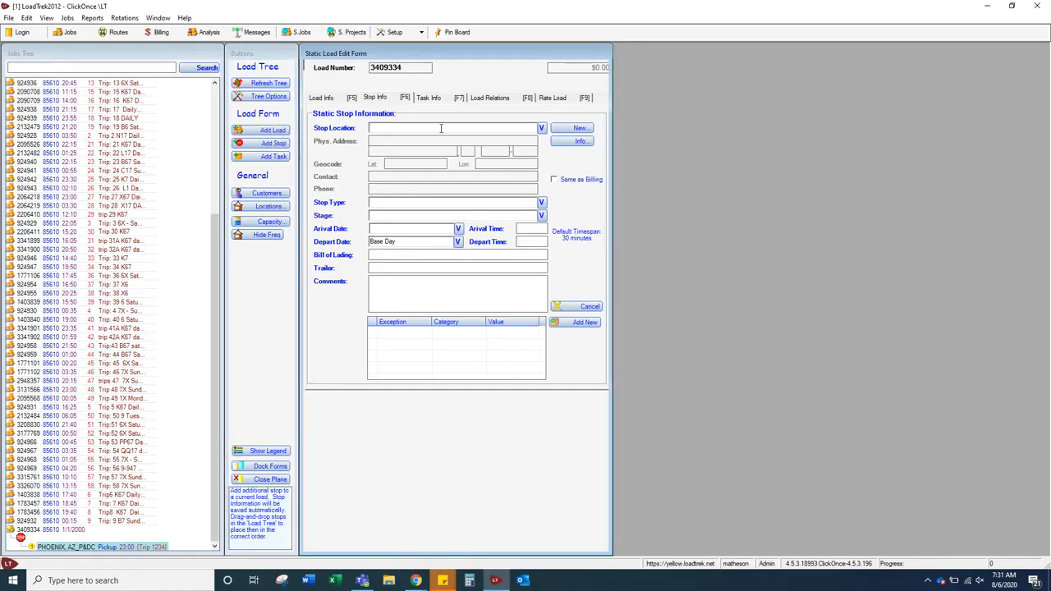
{"action": "type", "text": "TUCSON, AZ_P&DC"}
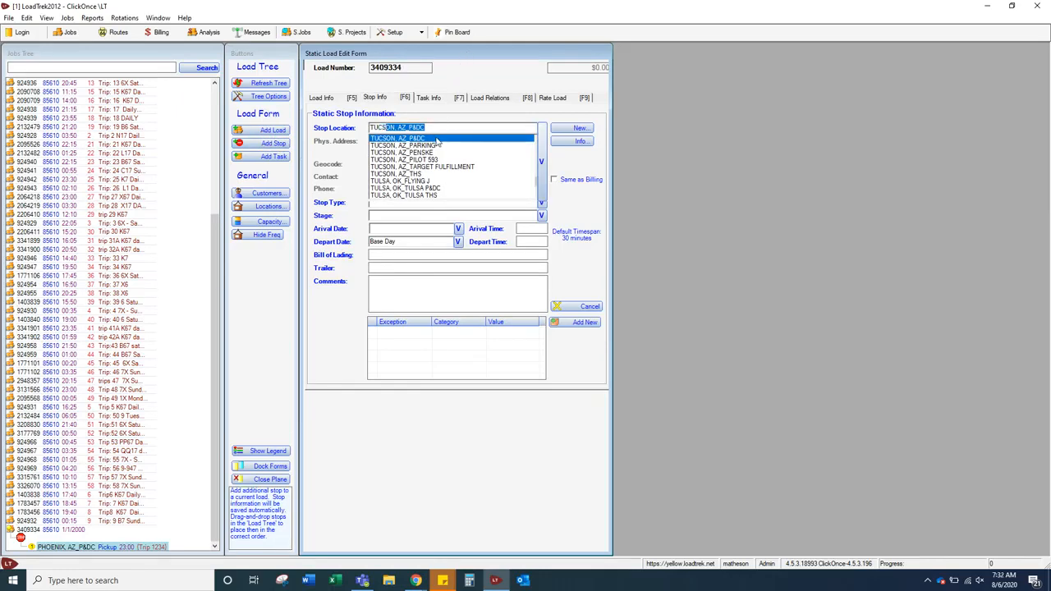
{"action": "left_click", "coordinate": [436, 140]}
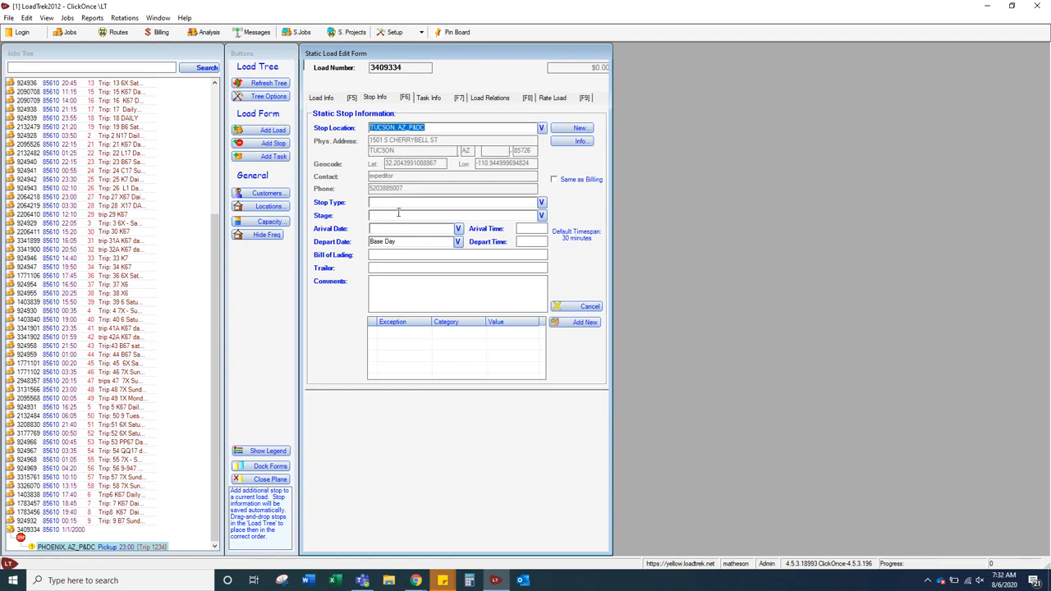
{"action": "left_click", "coordinate": [401, 204]}
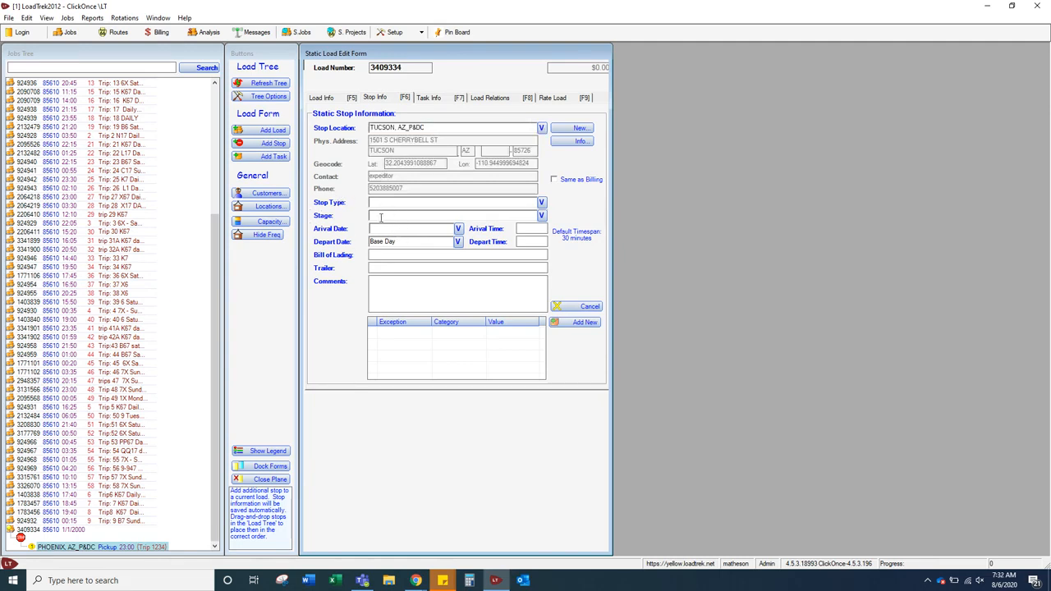
{"action": "left_click", "coordinate": [542, 202]}
{"action": "left_click", "coordinate": [543, 202]}
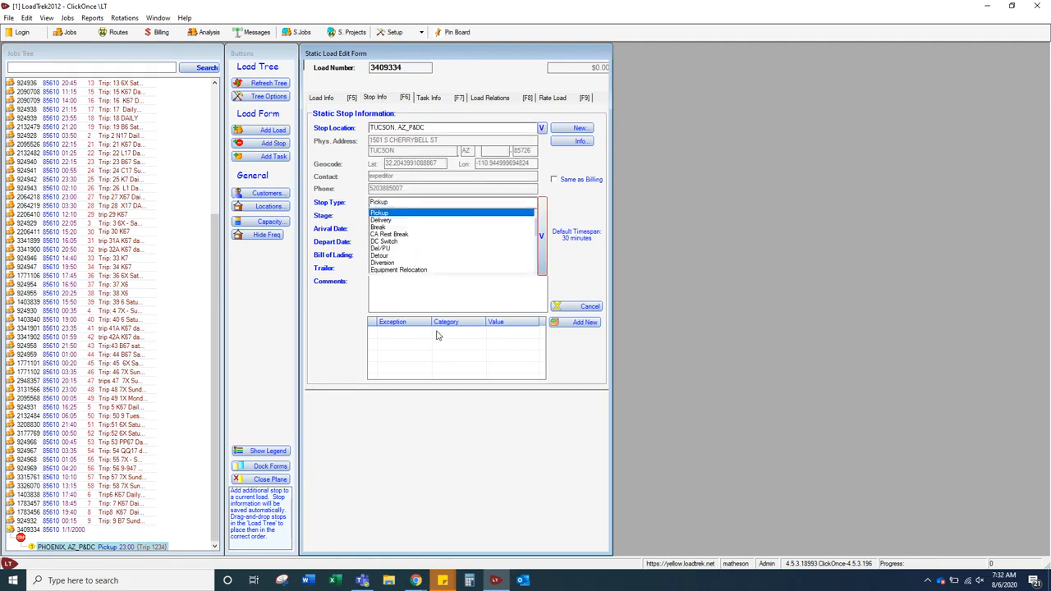
{"action": "left_click", "coordinate": [383, 221]}
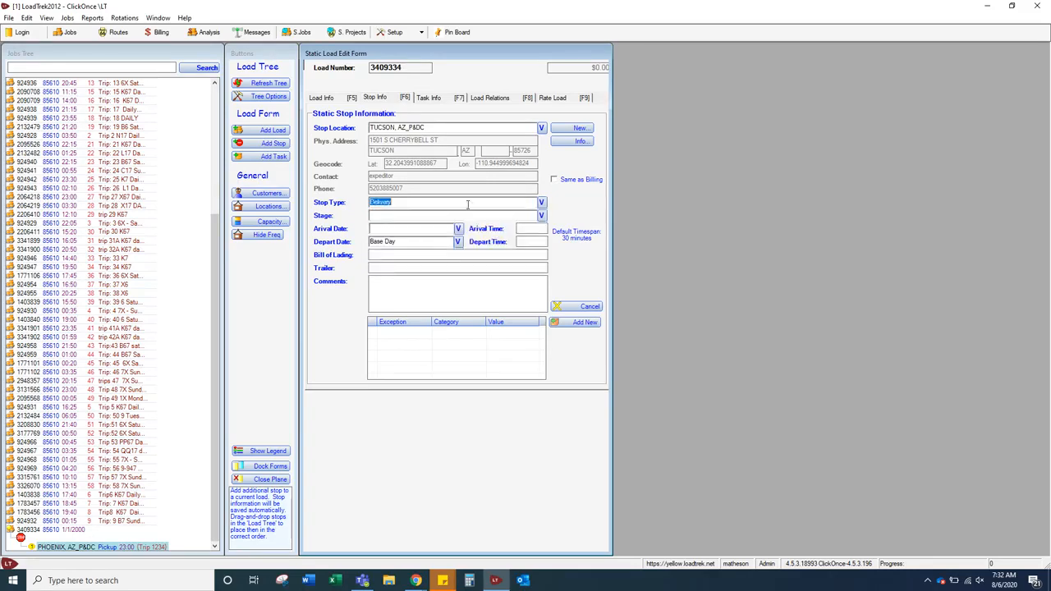
Assign the Tucson delivery to 1st Stage with the arrival date Plus 1 day(s).
{"action": "left_click", "coordinate": [532, 212]}
{"action": "left_click", "coordinate": [542, 216]}
{"action": "left_click", "coordinate": [384, 226]}
{"action": "left_click", "coordinate": [501, 211]}
{"action": "left_click", "coordinate": [459, 228]}
{"action": "left_click", "coordinate": [388, 250]}
Set the Tucson stop's arrival time to 01:15, departure time to 01:30 and bill of lading to "Trip 1234".
{"action": "left_click", "coordinate": [525, 228]}
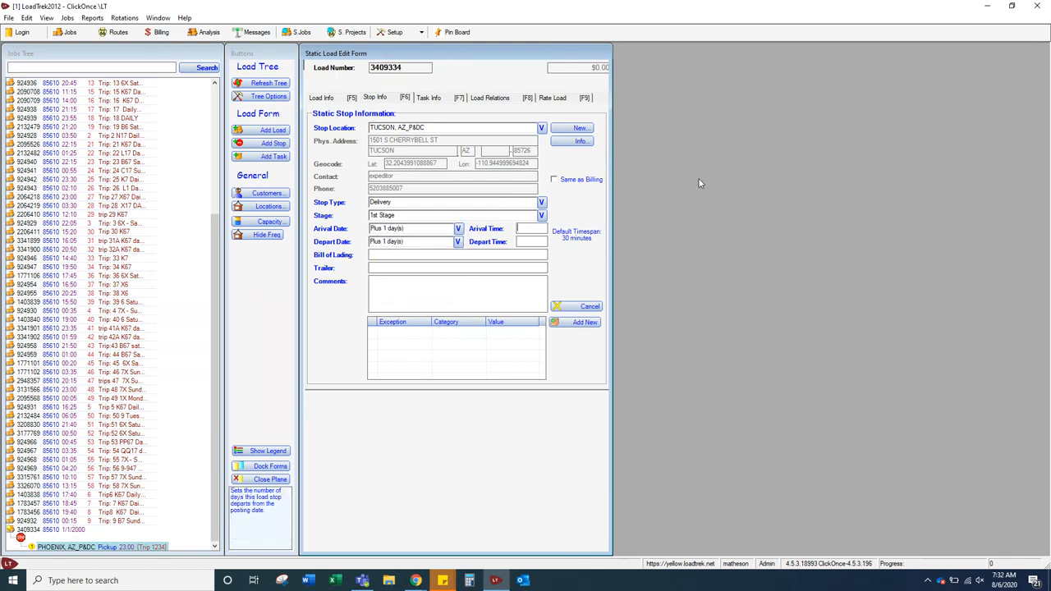
{"action": "type", "text": "01:15"}
{"action": "key", "text": "Tab"}
{"action": "key", "text": "Tab"}
{"action": "type", "text": "01:30"}
{"action": "type", "text": "Trip 1234"}
{"action": "left_click", "coordinate": [435, 291]}
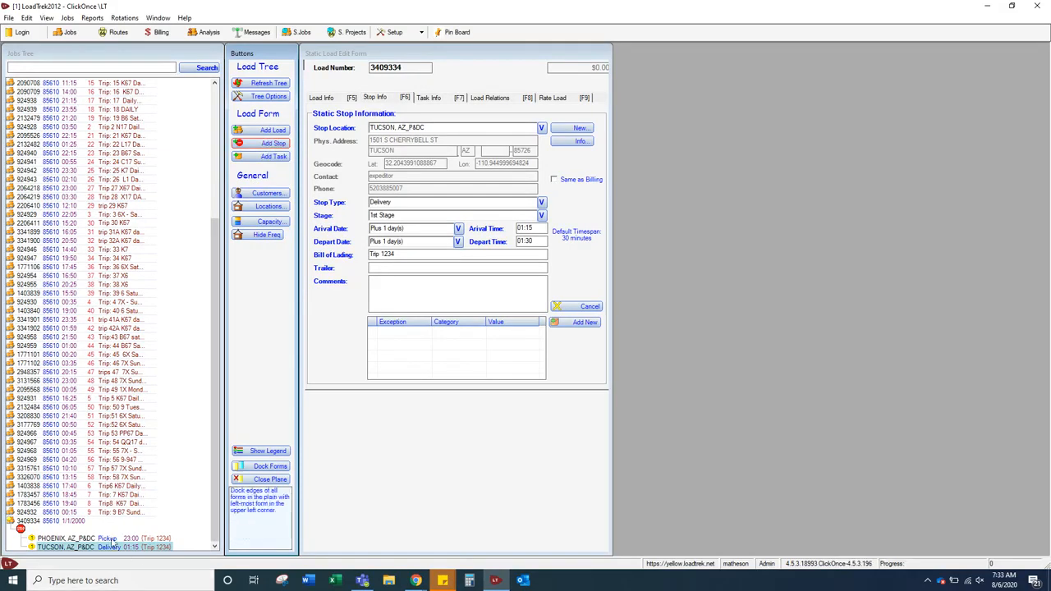
Reopen the new load's general information and set stage 1 to 2 hours, 30 minutes and 115 miles.
{"action": "double_click", "coordinate": [82, 522]}
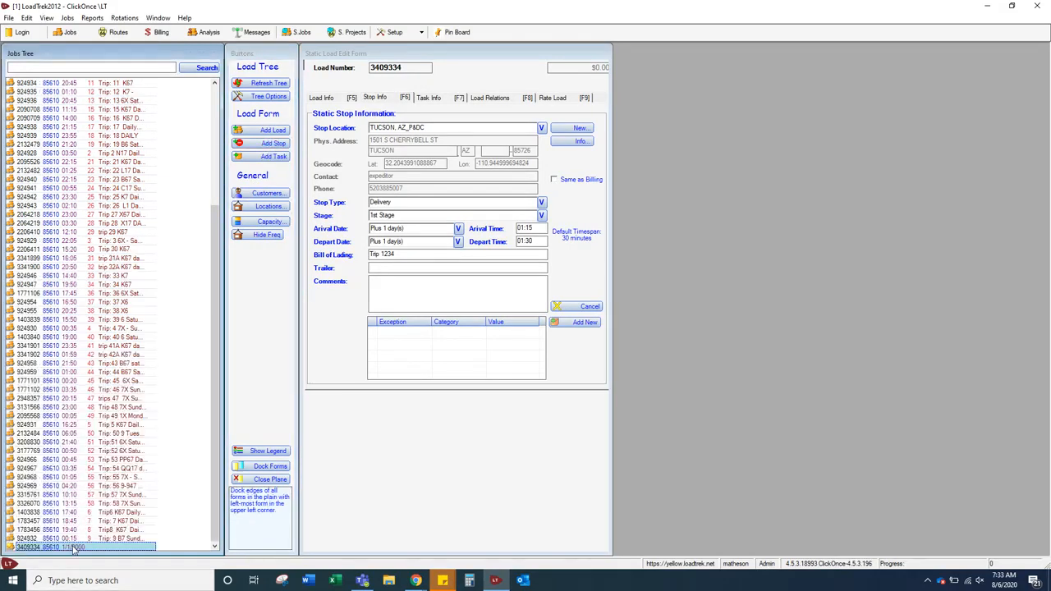
{"action": "double_click", "coordinate": [73, 547]}
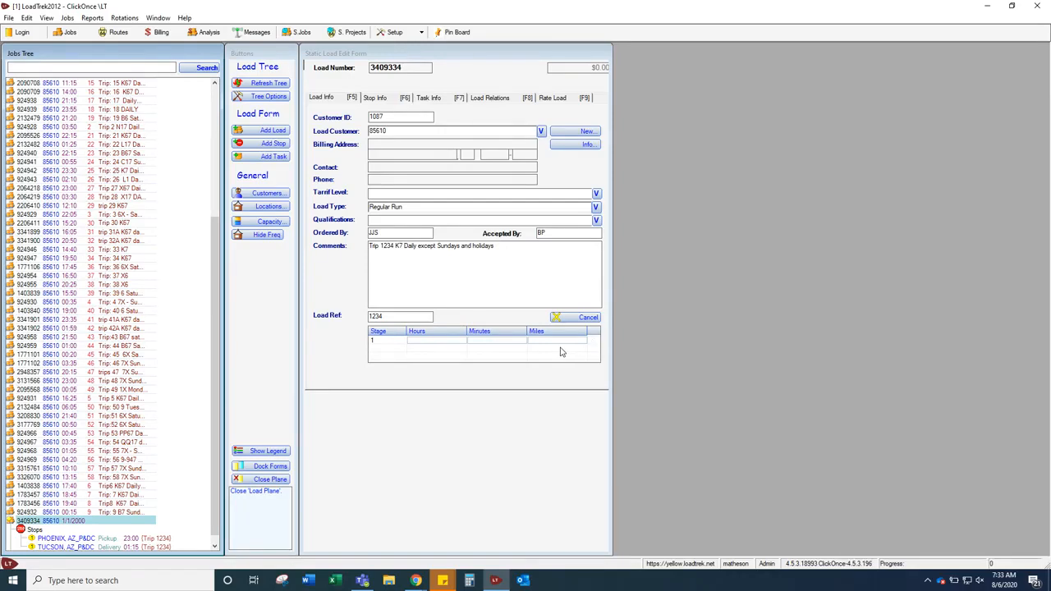
{"action": "left_click", "coordinate": [450, 341]}
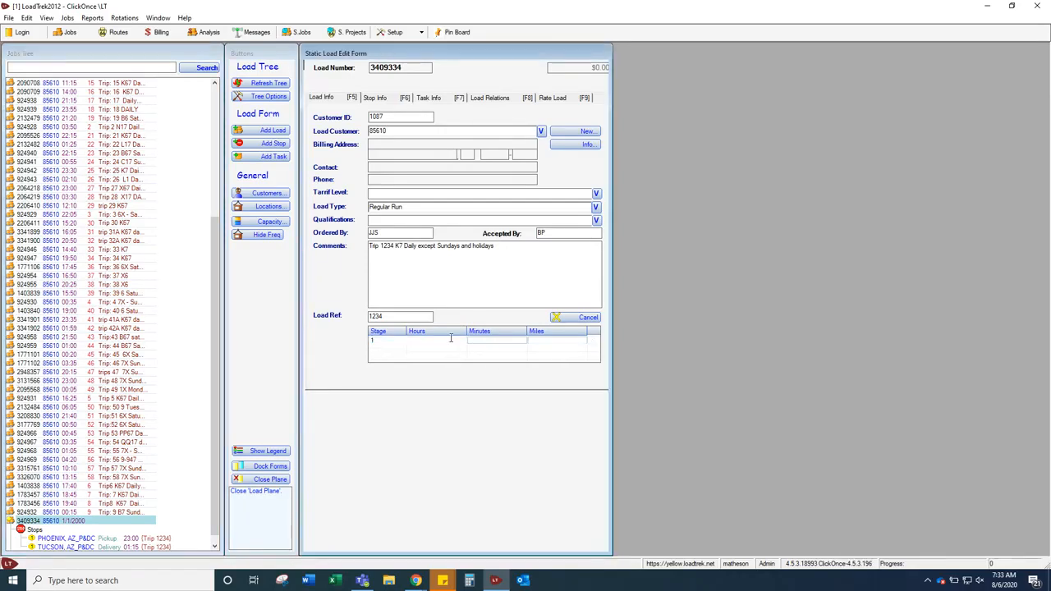
{"action": "type", "text": "2"}
{"action": "key", "text": "Tab"}
{"action": "type", "text": "3"}
{"action": "key", "text": "Tab"}
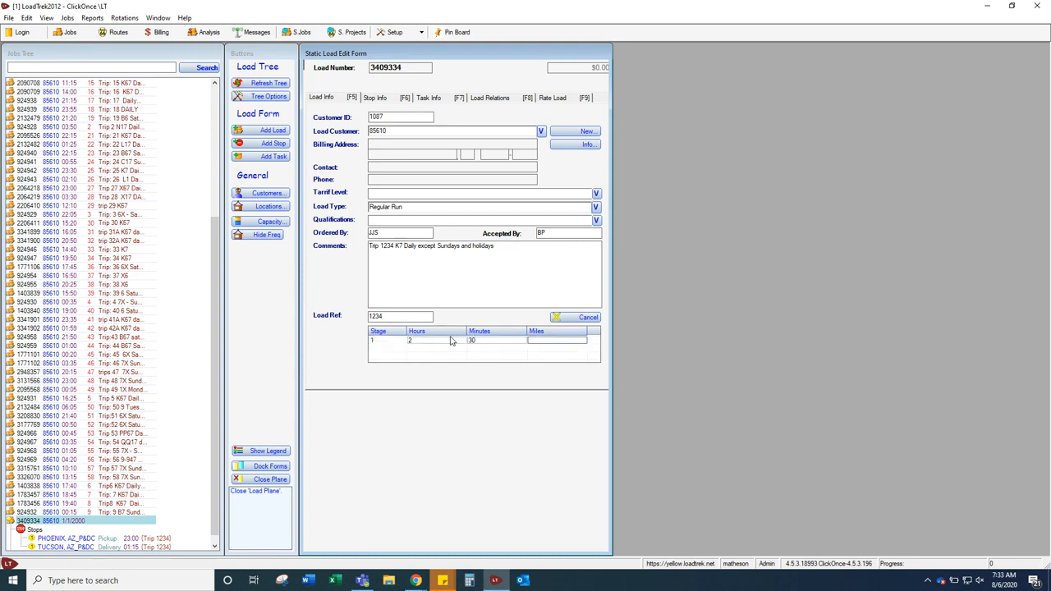
{"action": "type", "text": "115"}
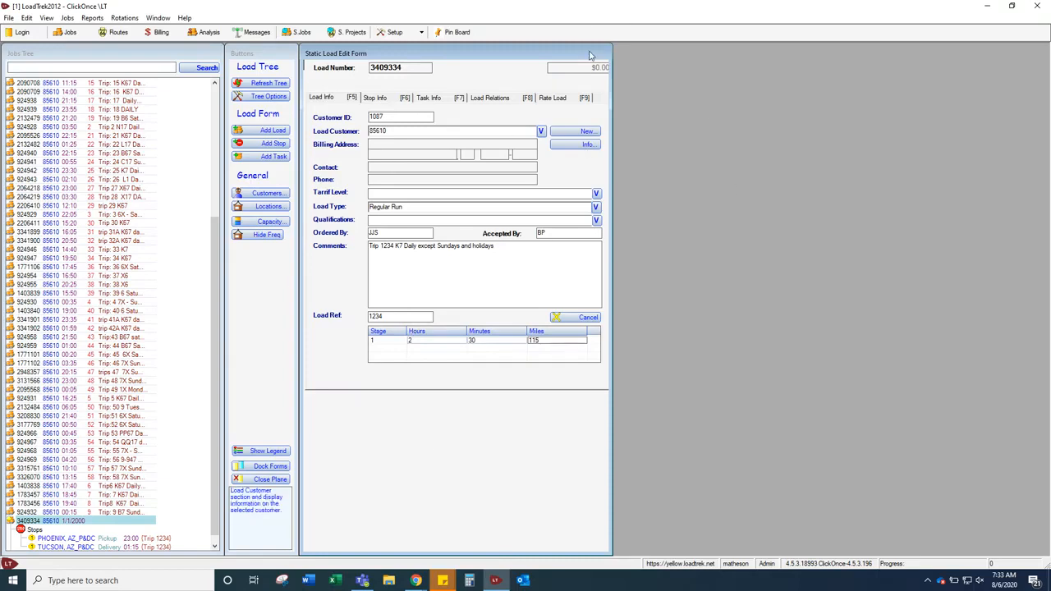
Rate the load by miles with a quantity of 115 and a rate of 3.00 per unit.
{"action": "left_click", "coordinate": [586, 97]}
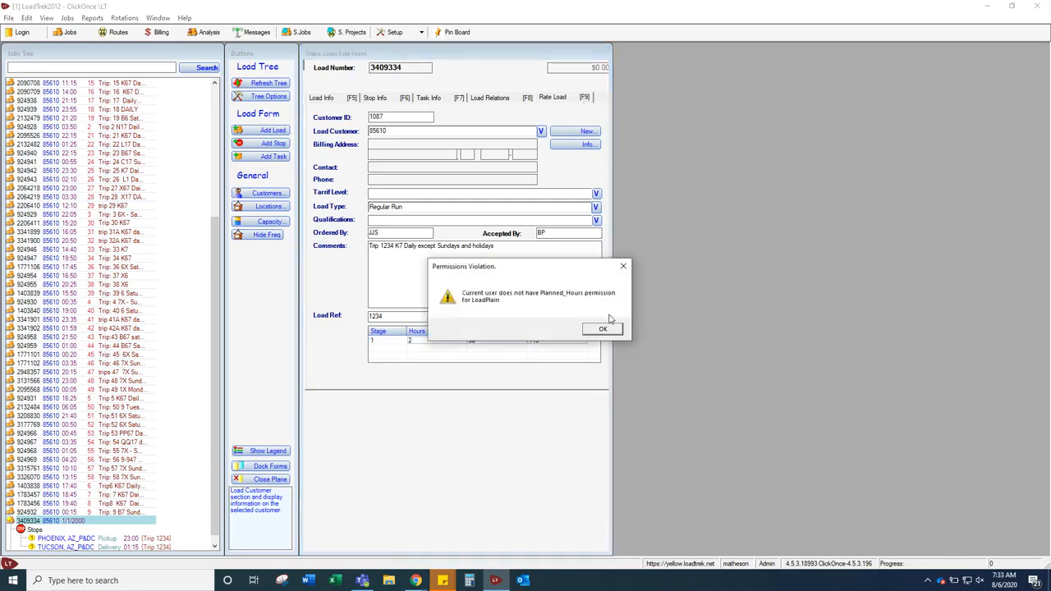
{"action": "left_click", "coordinate": [607, 328]}
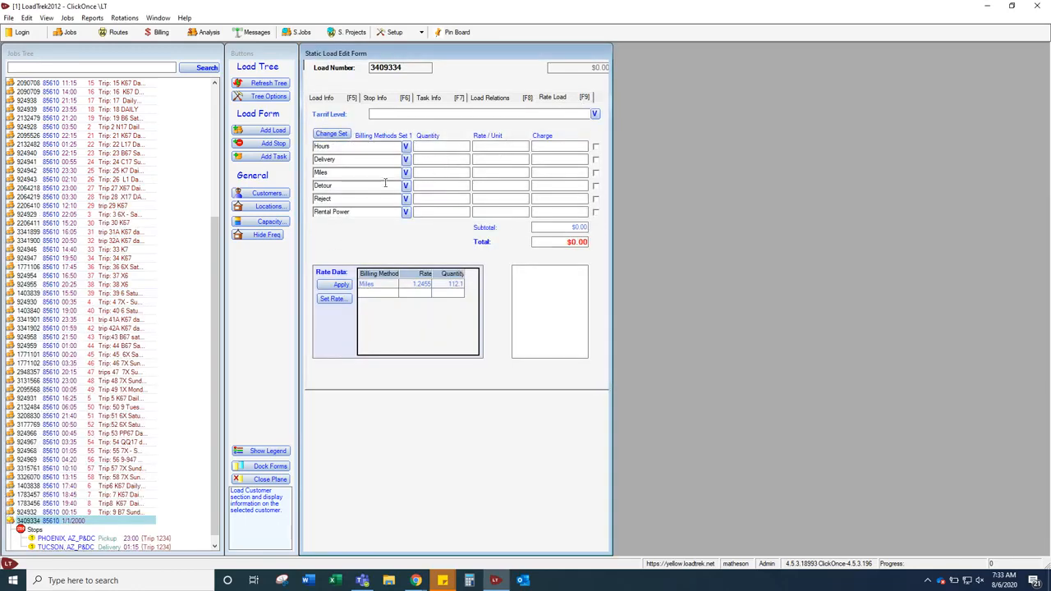
{"action": "type", "text": "115"}
{"action": "key", "text": "Tab"}
{"action": "type", "text": "3.00"}
{"action": "key", "text": "Tab"}
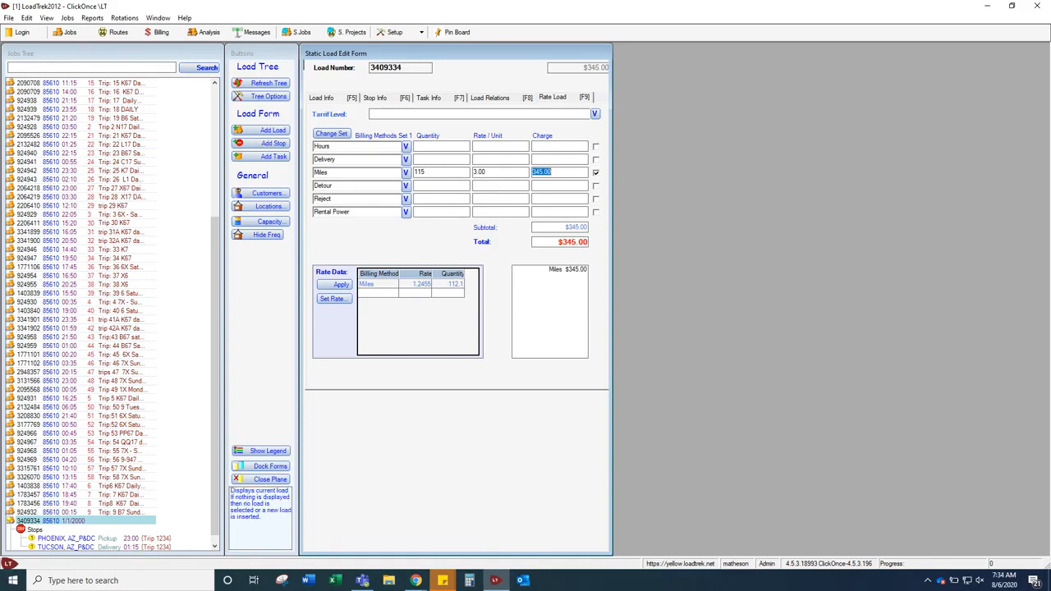
Reload the newly created load from the end of the jobs tree.
{"action": "left_click", "coordinate": [65, 523]}
{"action": "left_click", "coordinate": [603, 328]}
{"action": "double_click", "coordinate": [94, 522]}
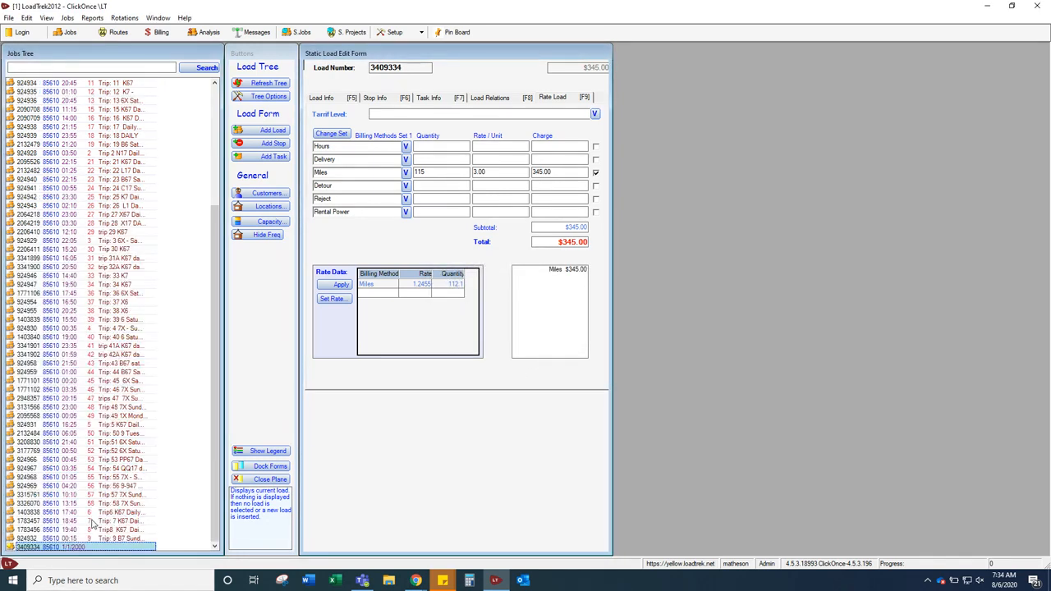
{"action": "double_click", "coordinate": [66, 548]}
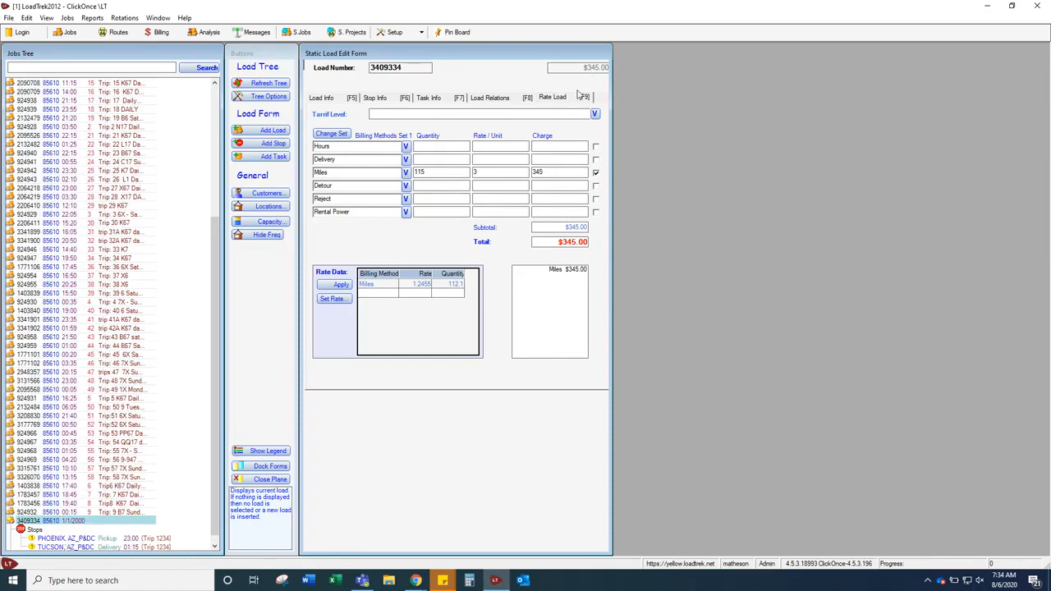
Bring the static load schedule into view and select the saved schedule R1.
{"action": "left_click_drag", "start_coordinate": [1050, 207], "coordinate": [862, 155]}
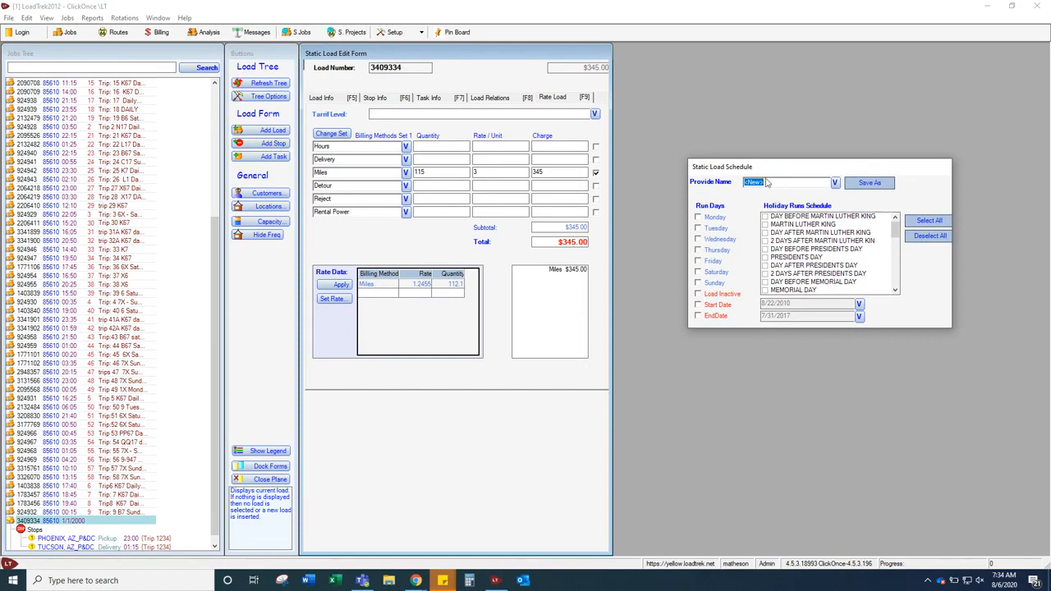
{"action": "left_click", "coordinate": [836, 182]}
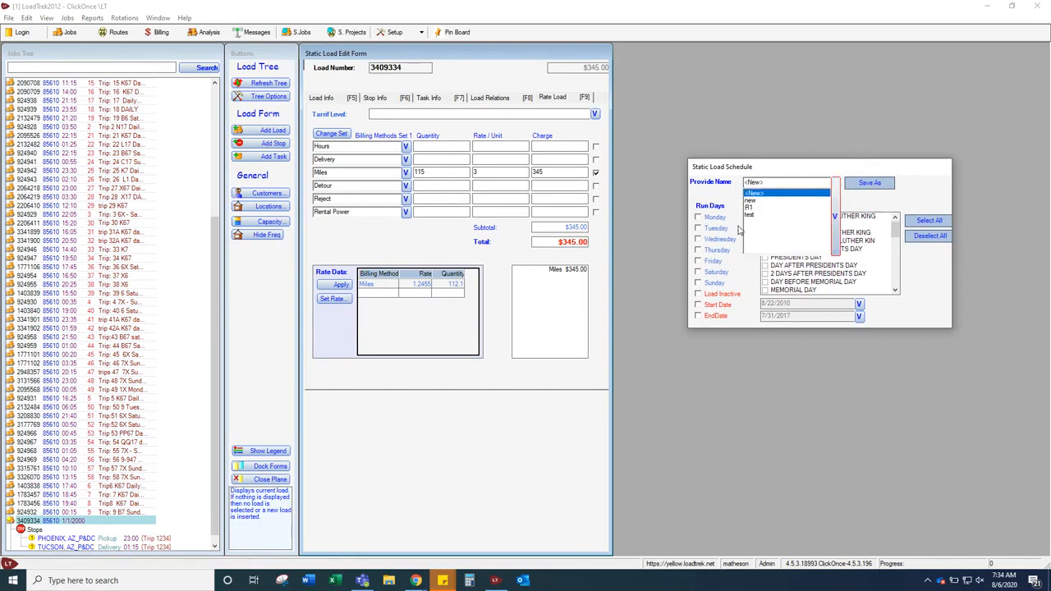
{"action": "left_click", "coordinate": [750, 207]}
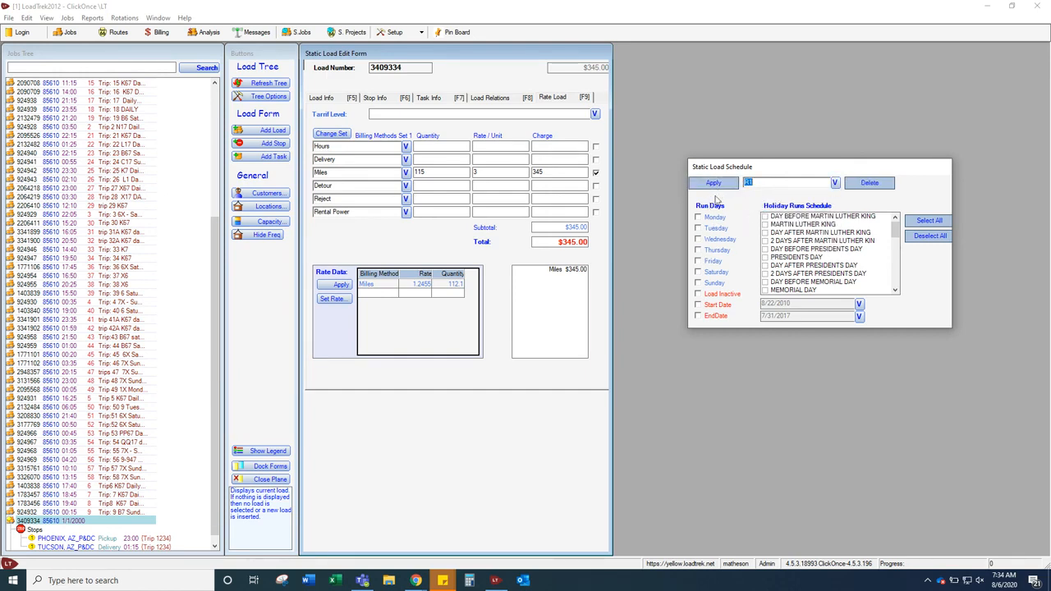
Set the load's run days to Monday through Saturday.
{"action": "left_click", "coordinate": [715, 218]}
{"action": "left_click", "coordinate": [716, 229]}
{"action": "left_click", "coordinate": [718, 239]}
{"action": "left_click", "coordinate": [715, 250]}
{"action": "left_click", "coordinate": [714, 261]}
{"action": "left_click", "coordinate": [717, 272]}
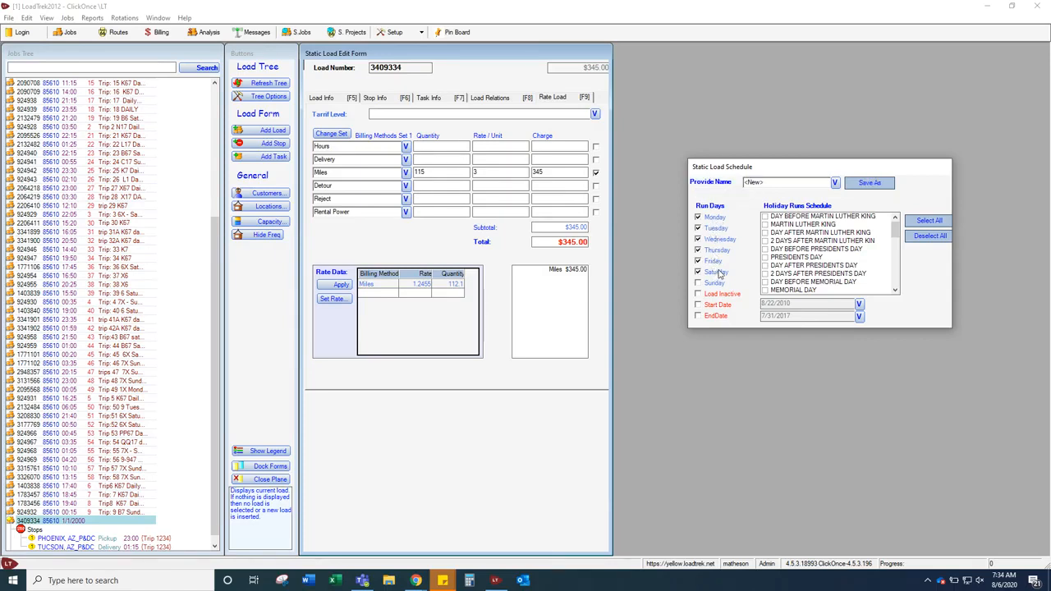
Include holiday runs from the day before through 2 days after Martin Luther King, plus the day before Presidents Day and Presidents Day.
{"action": "left_click", "coordinate": [765, 216]}
{"action": "left_click", "coordinate": [766, 225]}
{"action": "left_click", "coordinate": [765, 240]}
{"action": "left_click", "coordinate": [765, 258]}
{"action": "left_click", "coordinate": [768, 225]}
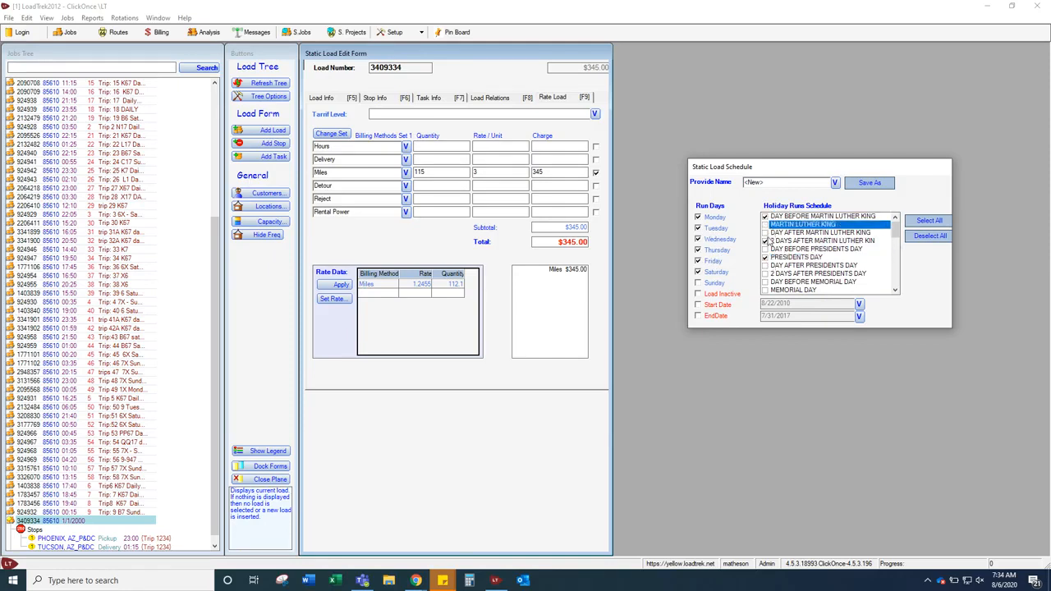
{"action": "left_click", "coordinate": [767, 233]}
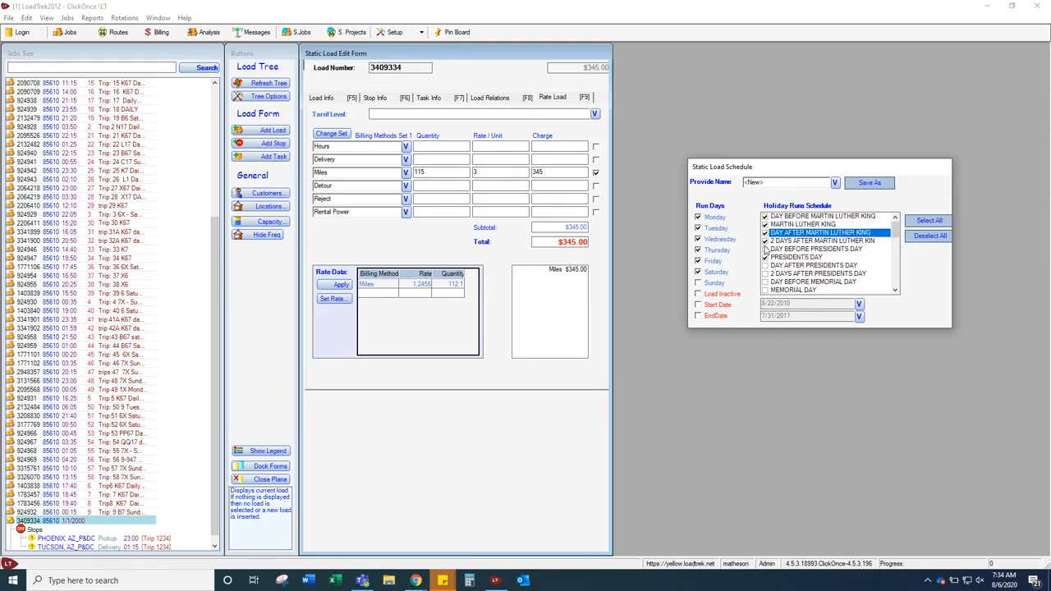
{"action": "left_click", "coordinate": [766, 249]}
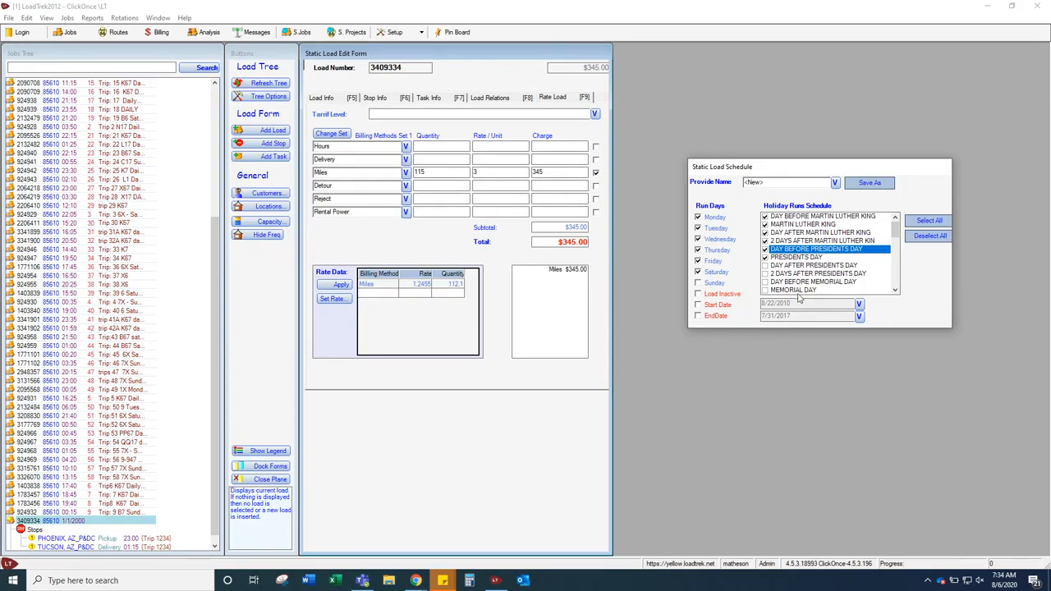
{"action": "scroll", "coordinate": [798, 295], "scroll_direction": "down", "scroll_amount": 1}
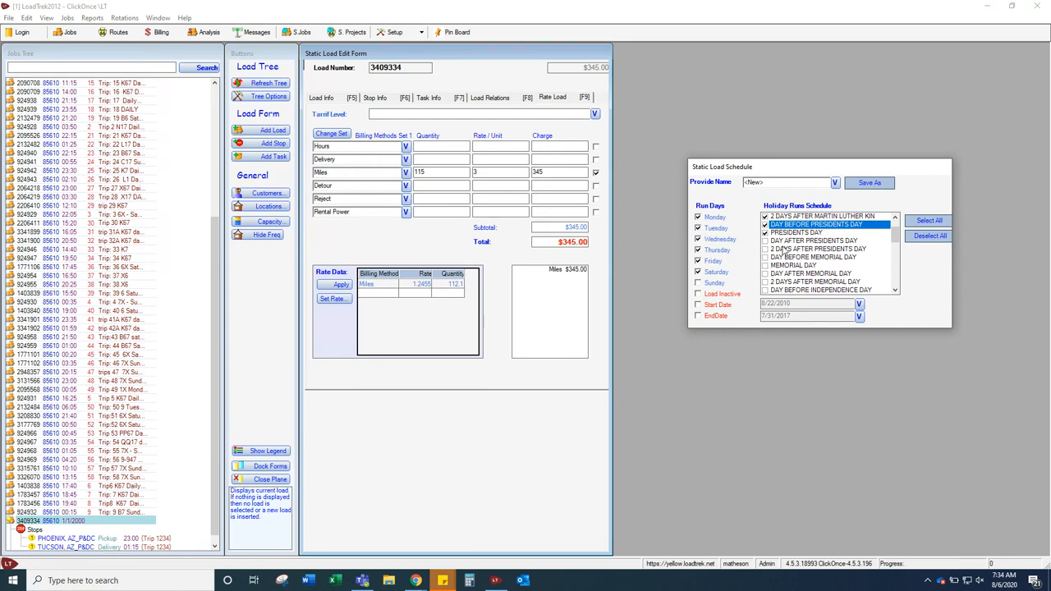
Enable the schedule's start date and set it to 8/6/2020.
{"action": "left_click", "coordinate": [699, 305]}
{"action": "key", "text": "Tab"}
{"action": "type", "text": "8/6"}
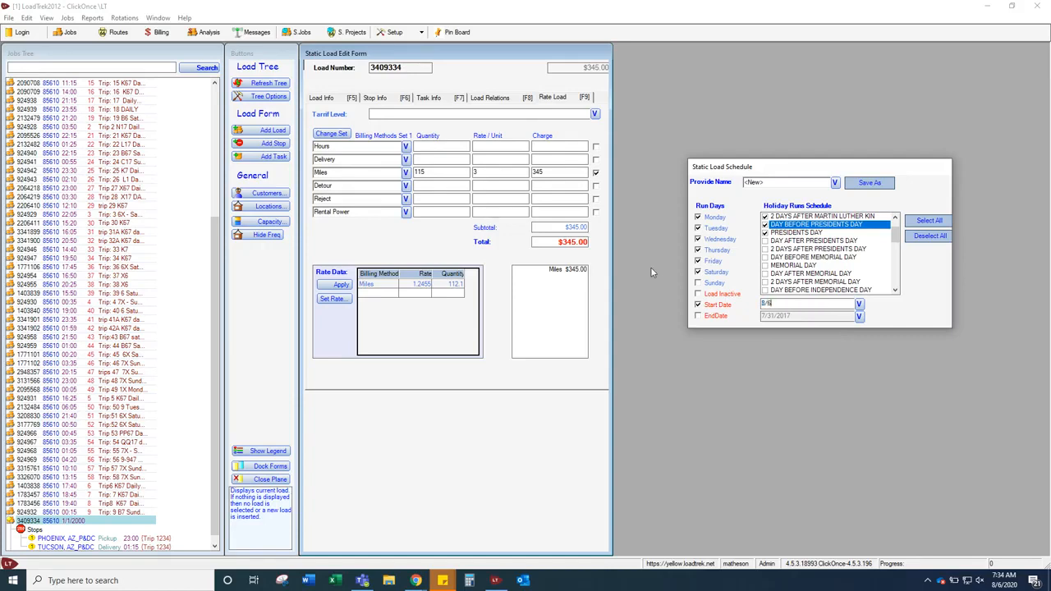
{"action": "type", "text": "/2020"}
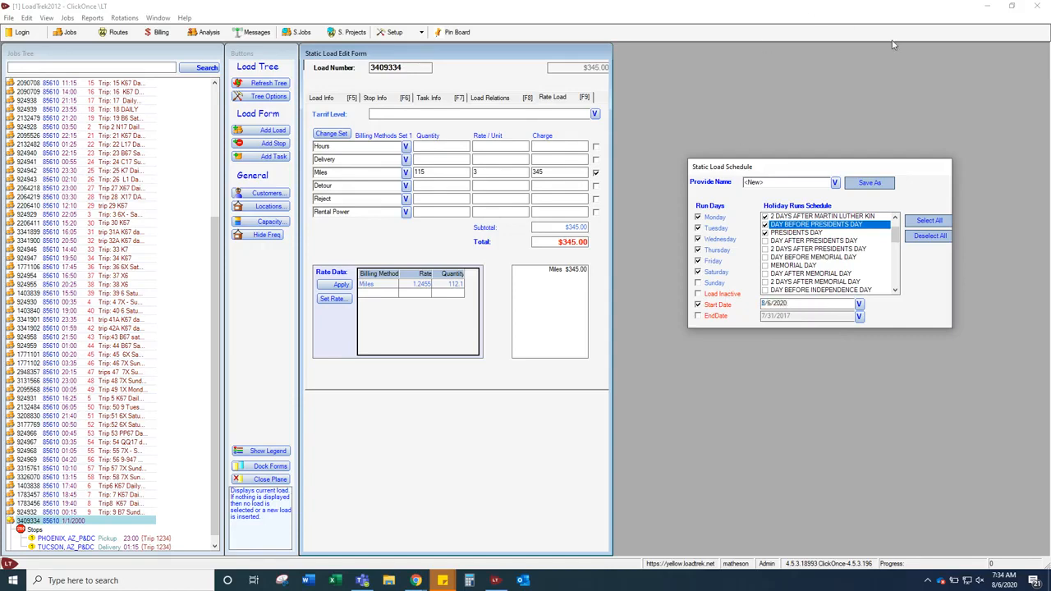